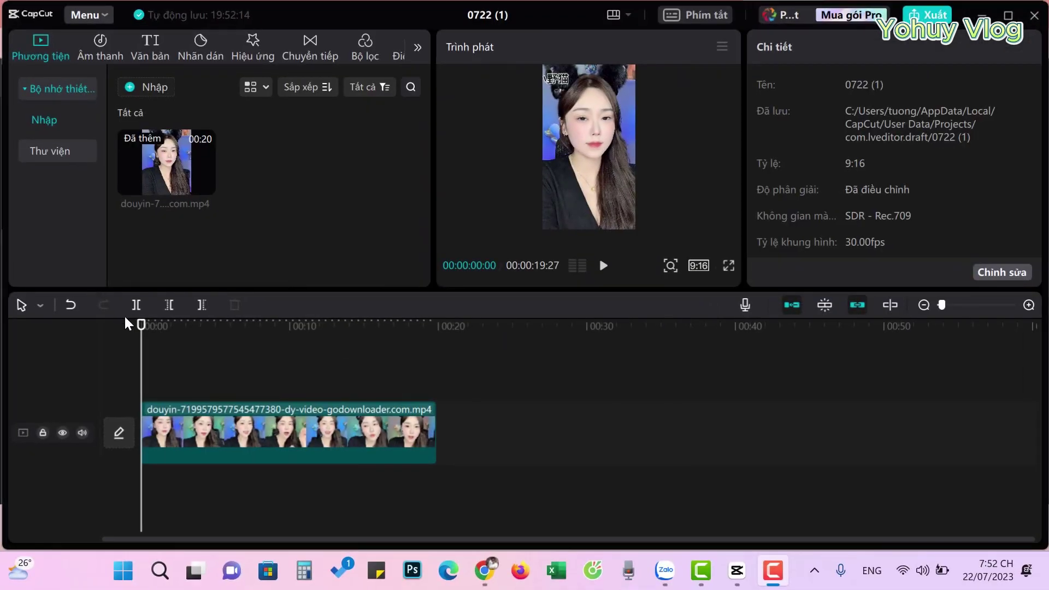
Scrub the start of the clip on the timeline and examine the stock backgrounds in the media library.
drag(141, 325, 238, 325)
drag(156, 325, 94, 311)
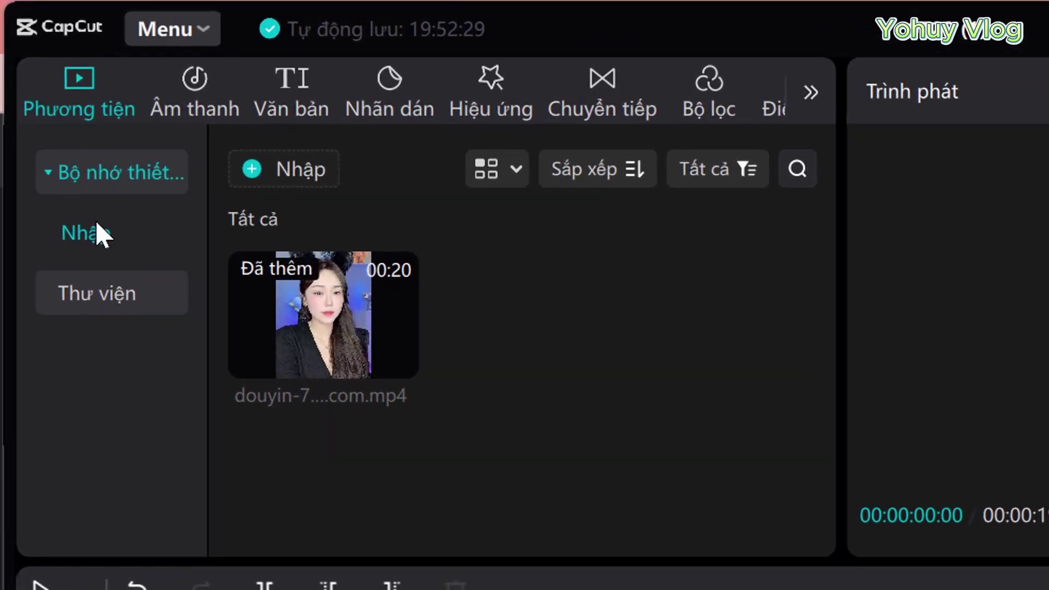
click(101, 299)
mouse_move(350, 354)
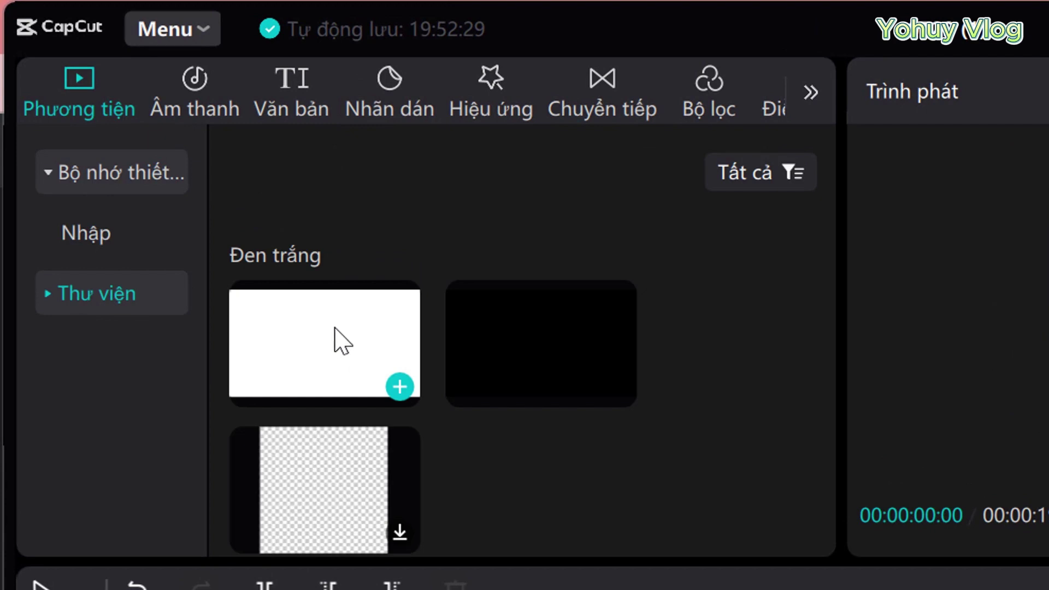
mouse_move(536, 349)
scroll(527, 369, down, 5)
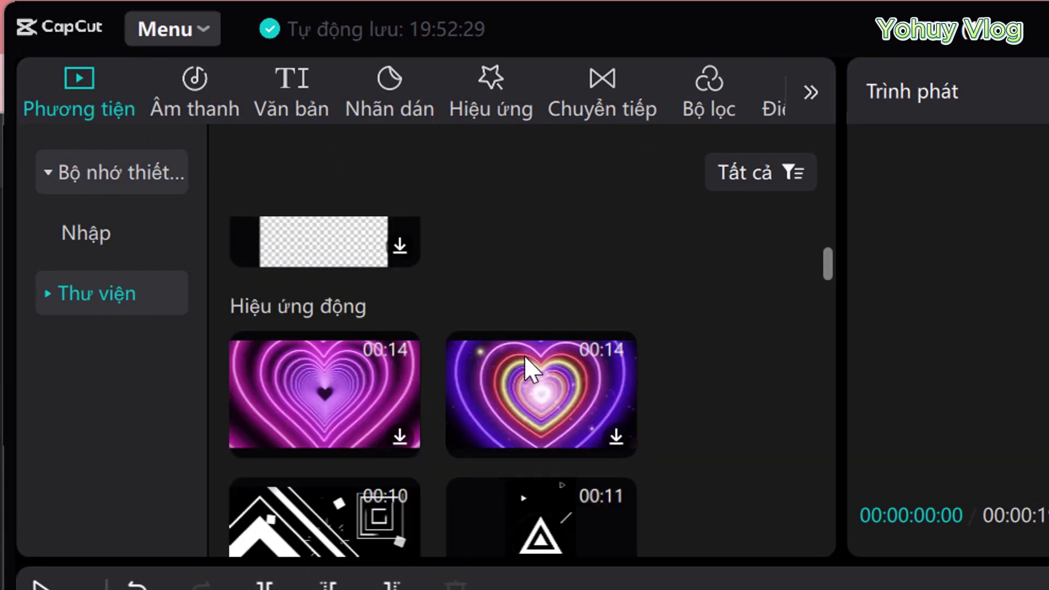
scroll(377, 336, up, 5)
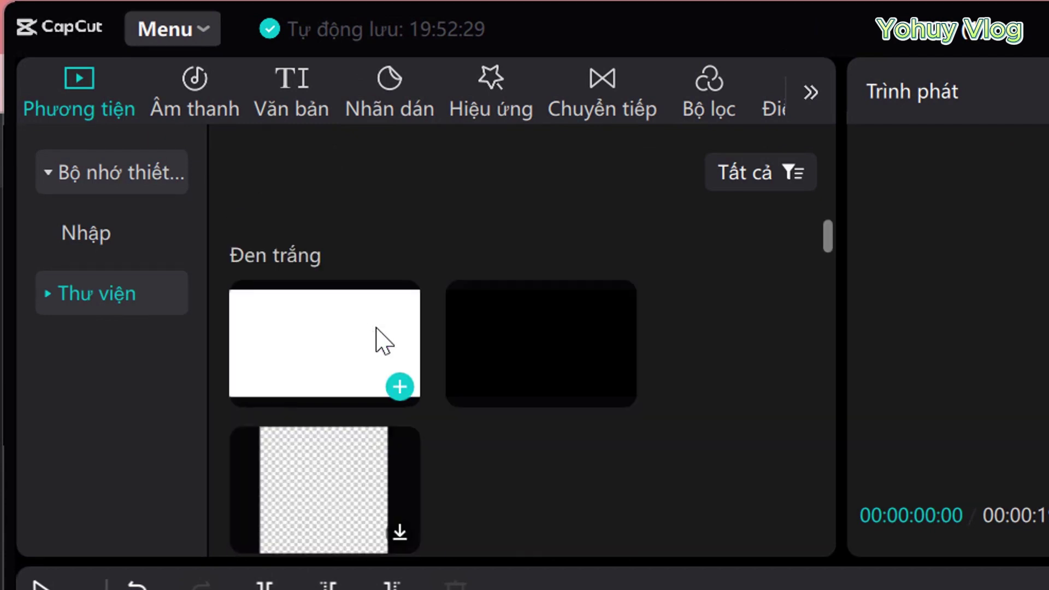
Import the orange background image hinh-nen-mau-cam-002 into the project's local media.
click(88, 172)
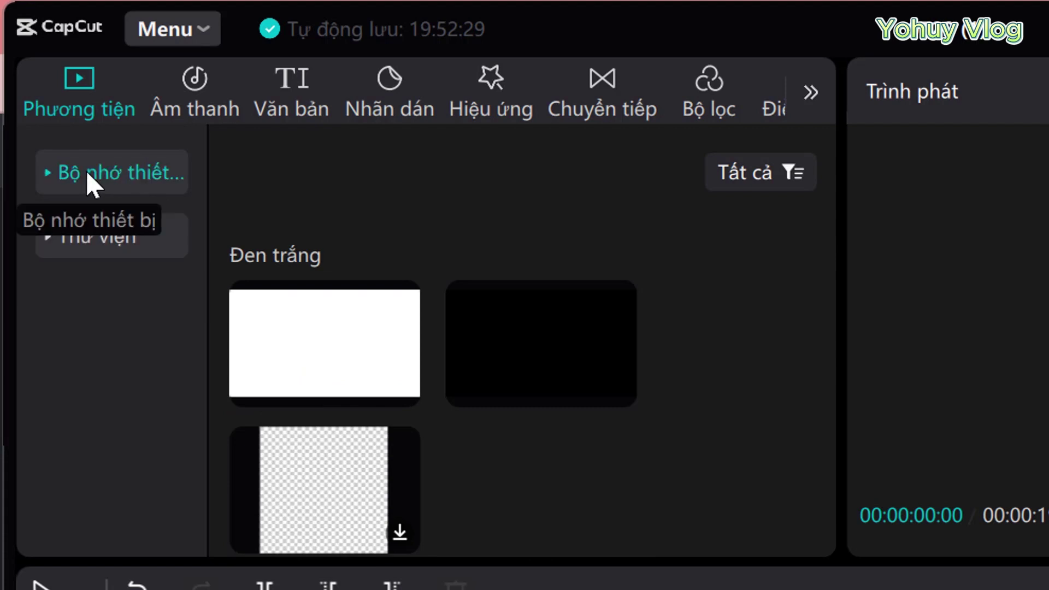
click(93, 170)
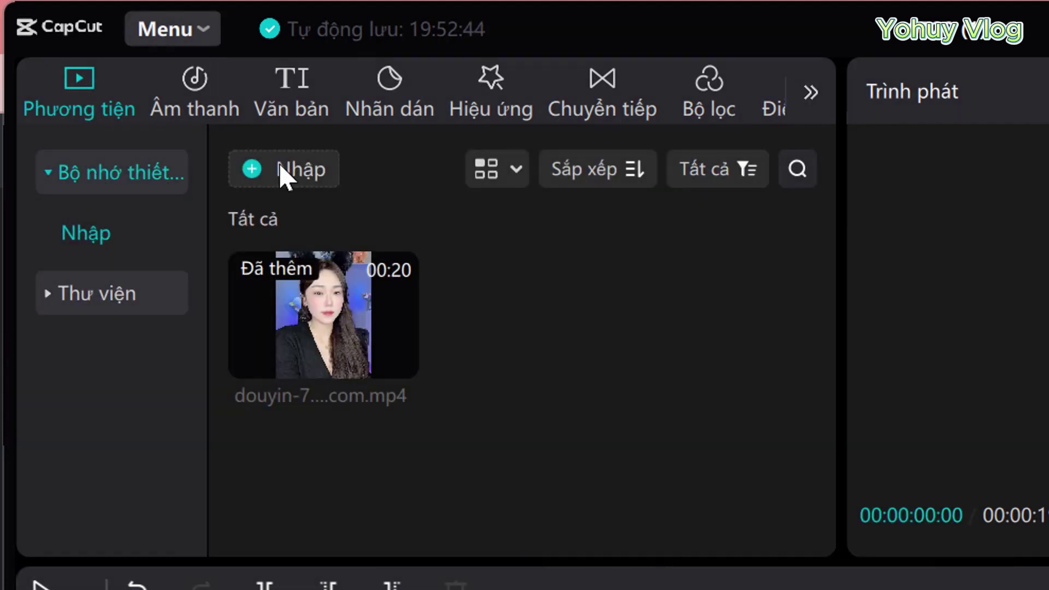
click(285, 173)
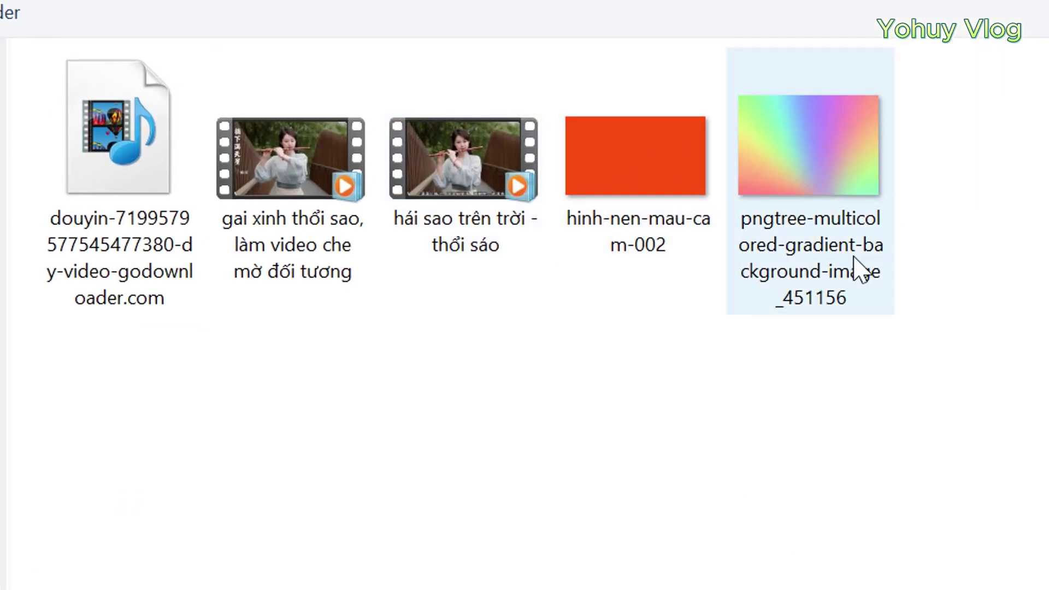
double_click(610, 156)
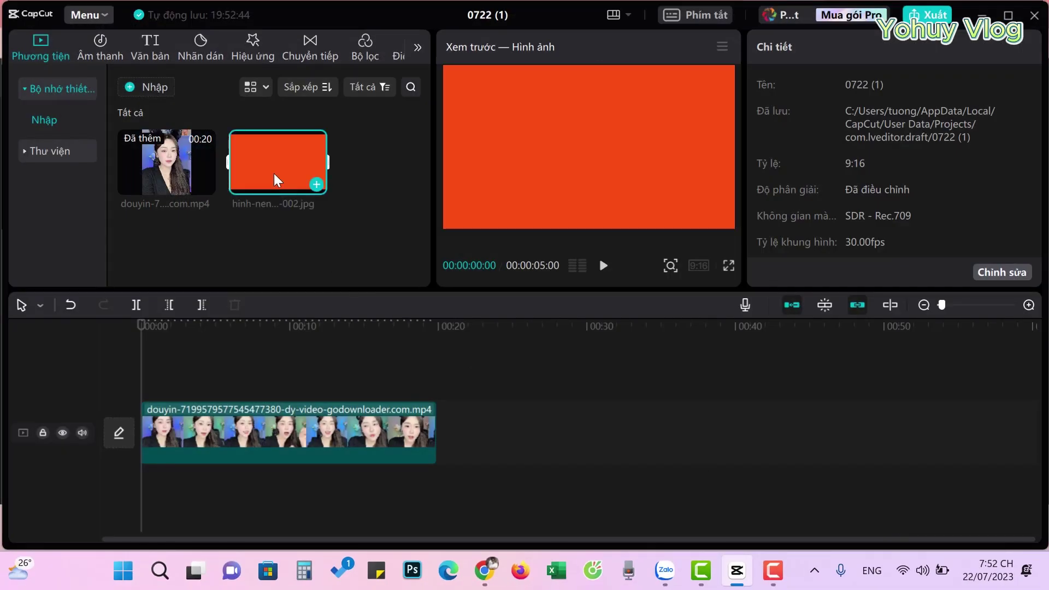
Overlay the orange image across the whole video length and move it to the lower edge of the frame, at about Y -1312.
drag(276, 180, 144, 383)
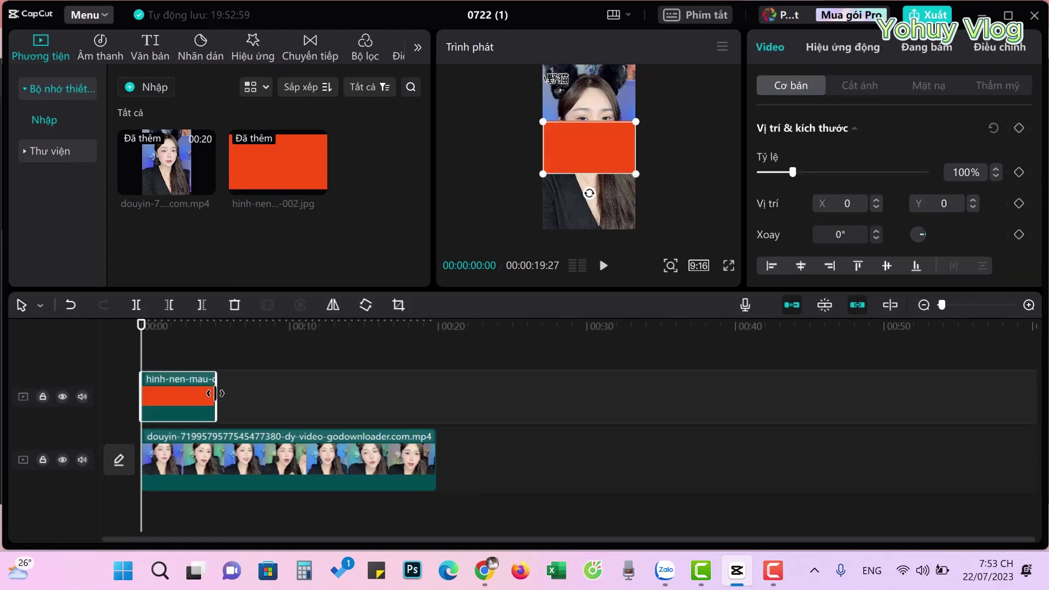
drag(215, 393, 433, 395)
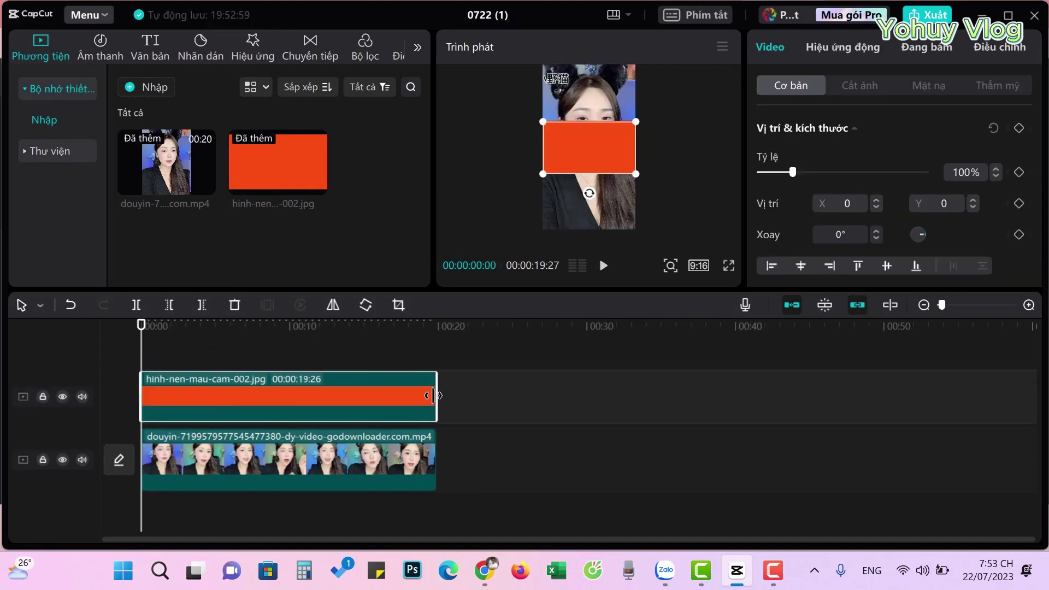
drag(597, 149, 595, 191)
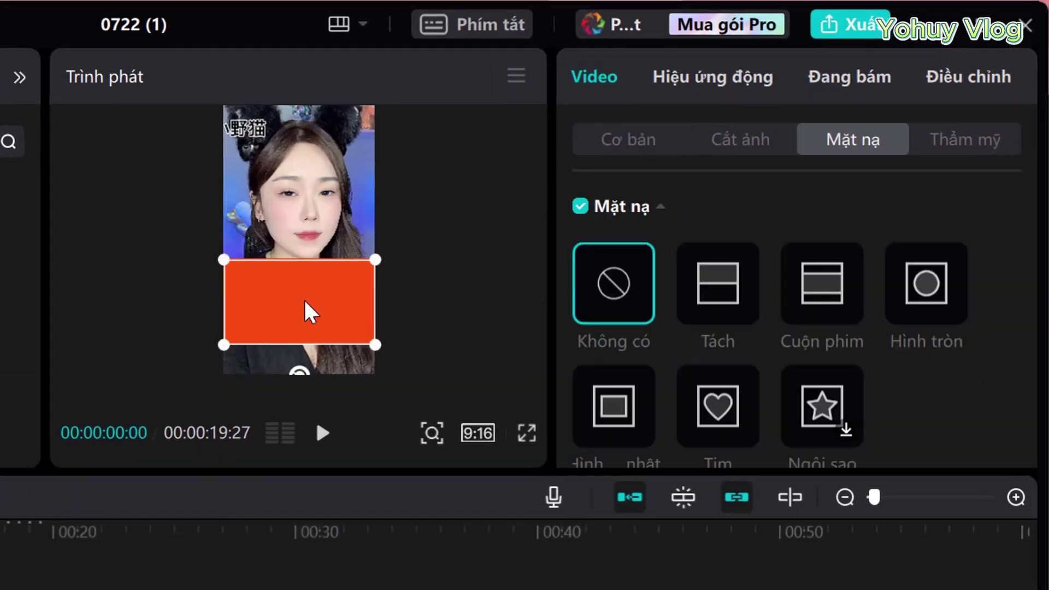
drag(310, 312, 302, 335)
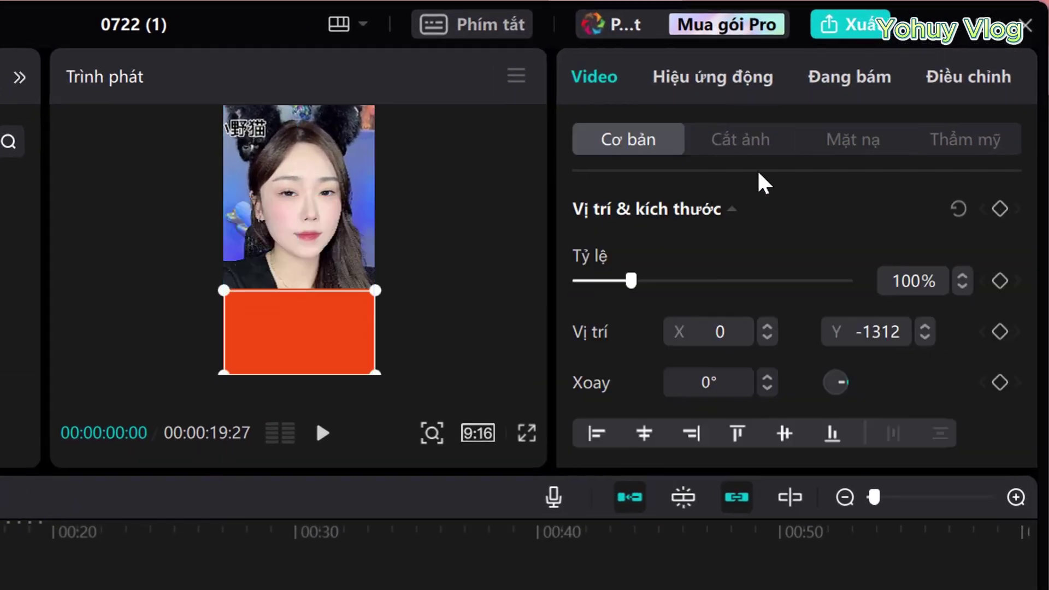
Apply a Split (Tách) mask to the orange image and rotate it so only the part below the line is kept.
click(853, 143)
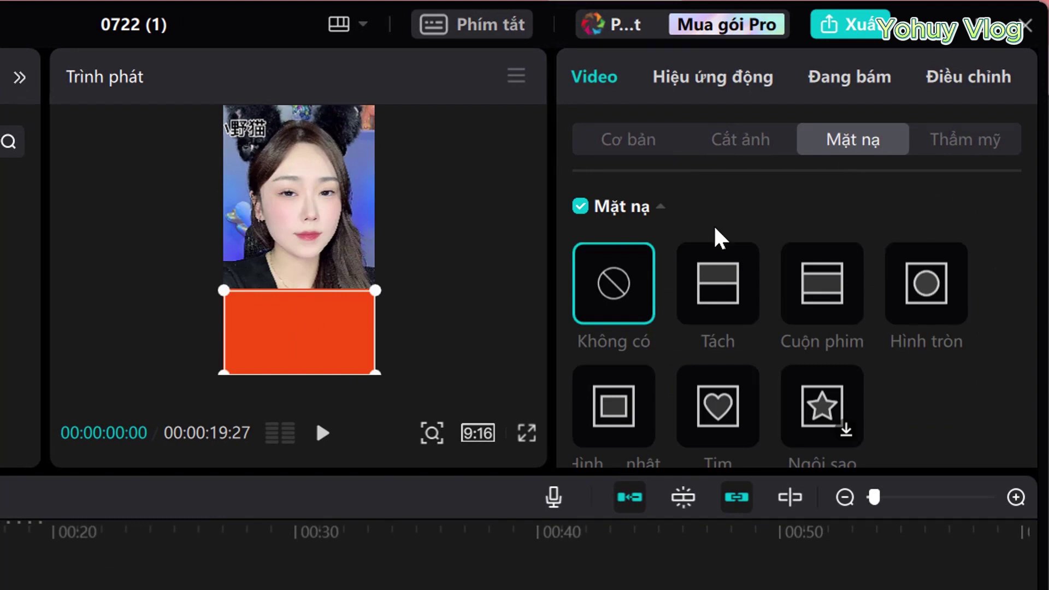
click(727, 294)
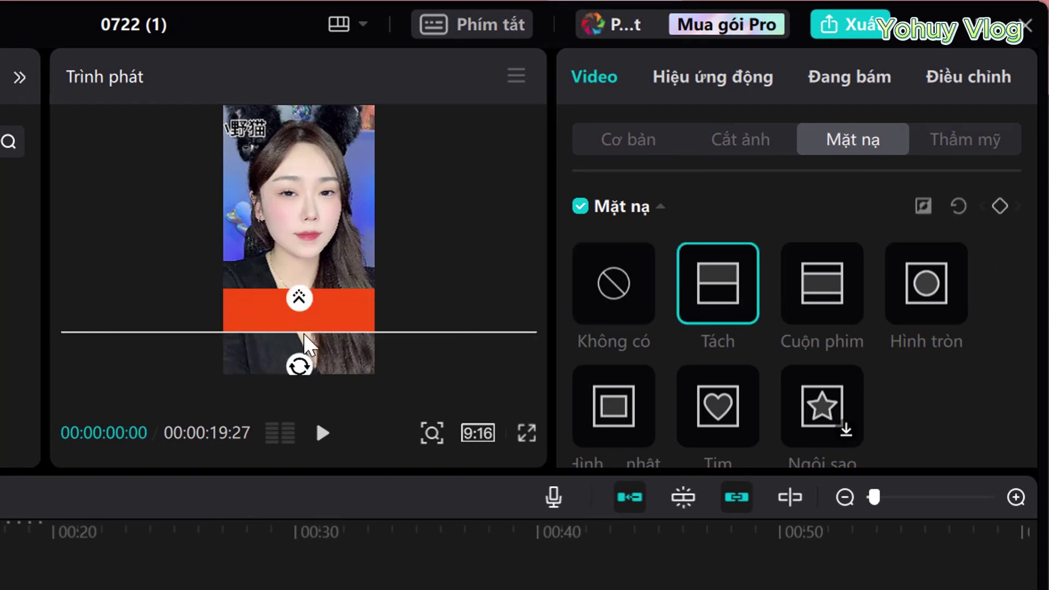
click(298, 365)
drag(298, 364, 307, 316)
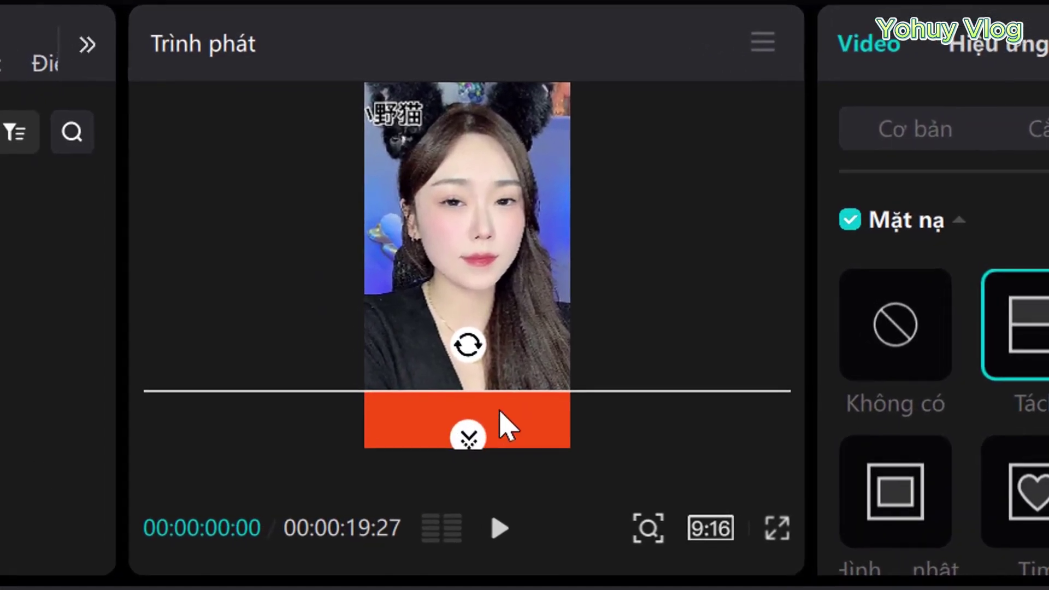
Raise the mask line slightly and feather its edge so the orange fades upward into the video.
drag(508, 426, 510, 358)
drag(499, 318, 493, 393)
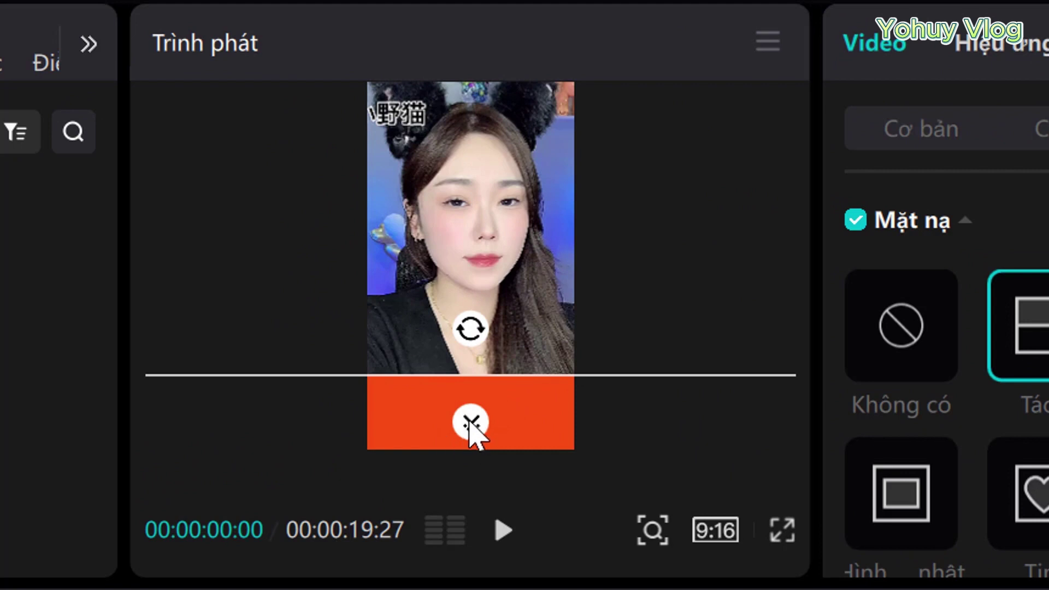
drag(469, 422, 480, 538)
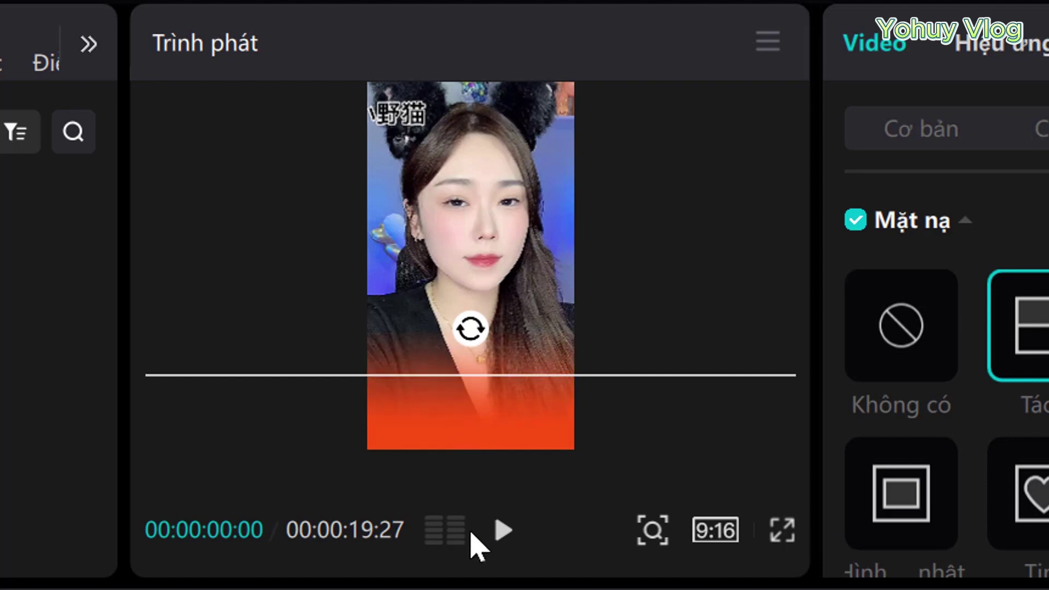
drag(517, 474, 533, 433)
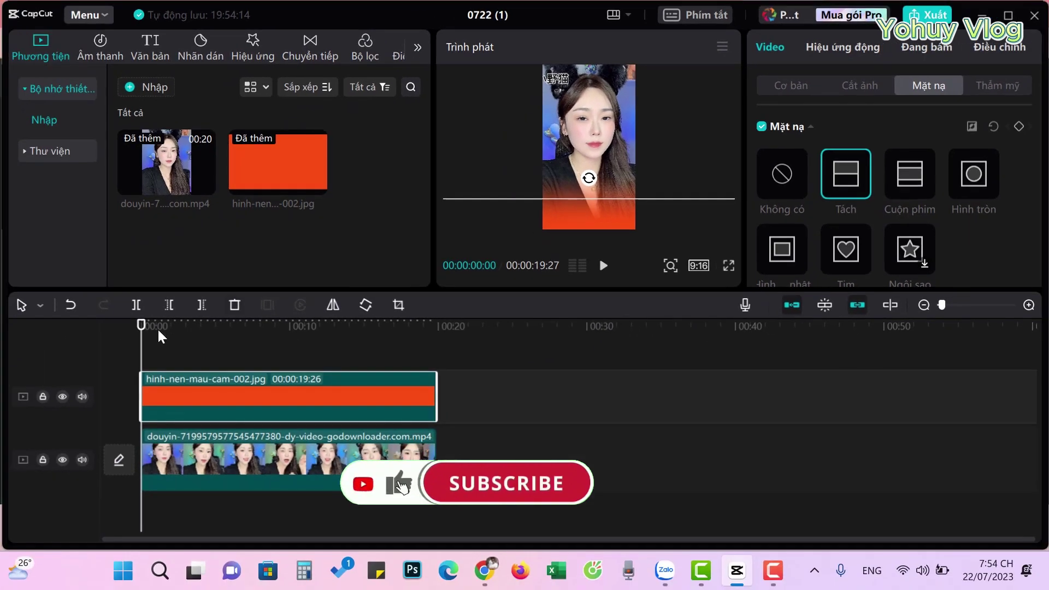
Scrub through the timeline and preview the captioned video with the orange gradient at full screen.
drag(143, 325, 261, 325)
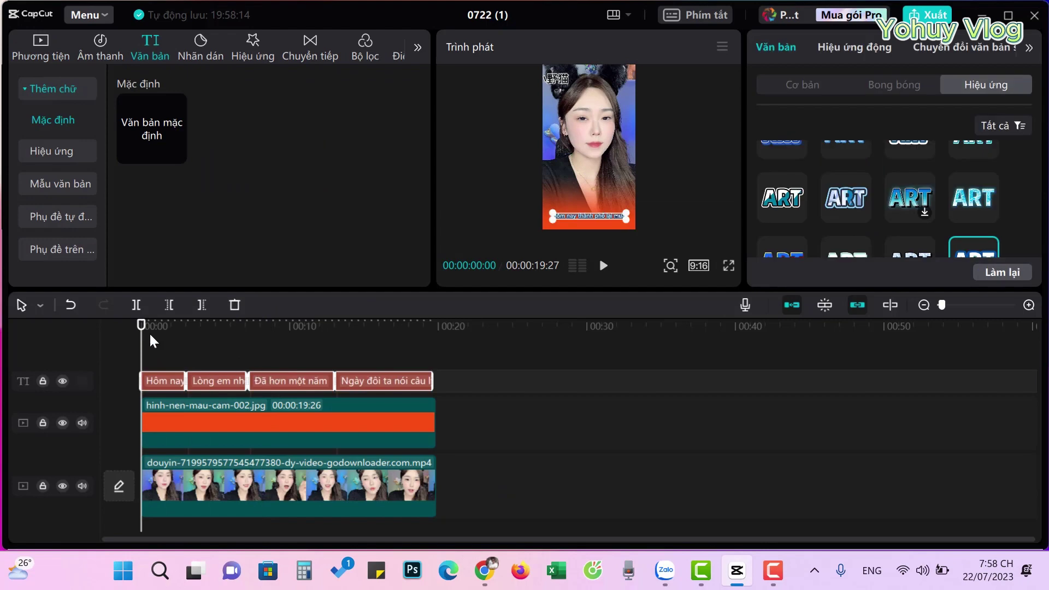
click(728, 265)
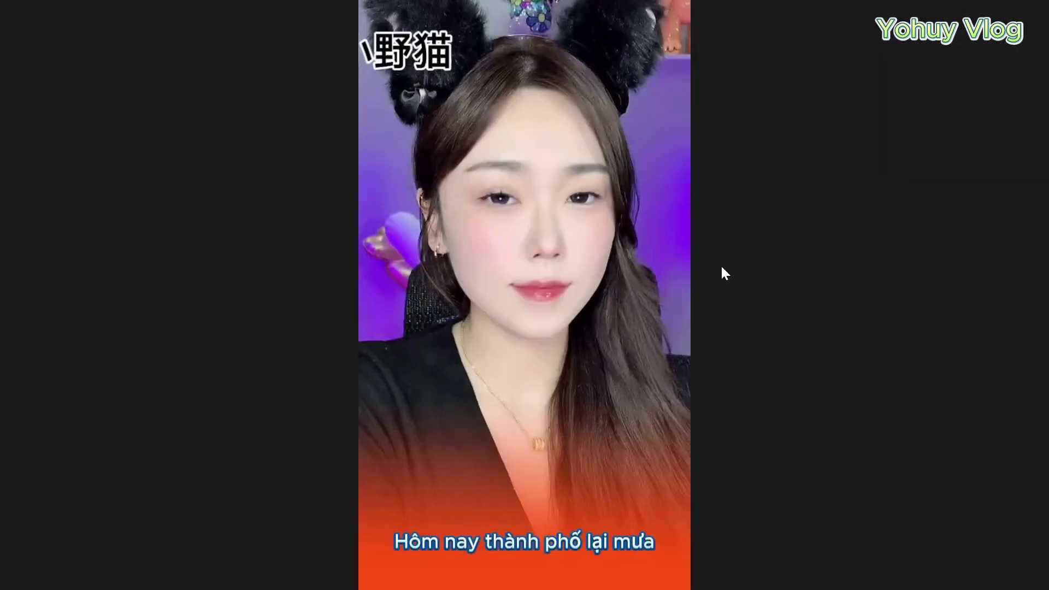
click(306, 516)
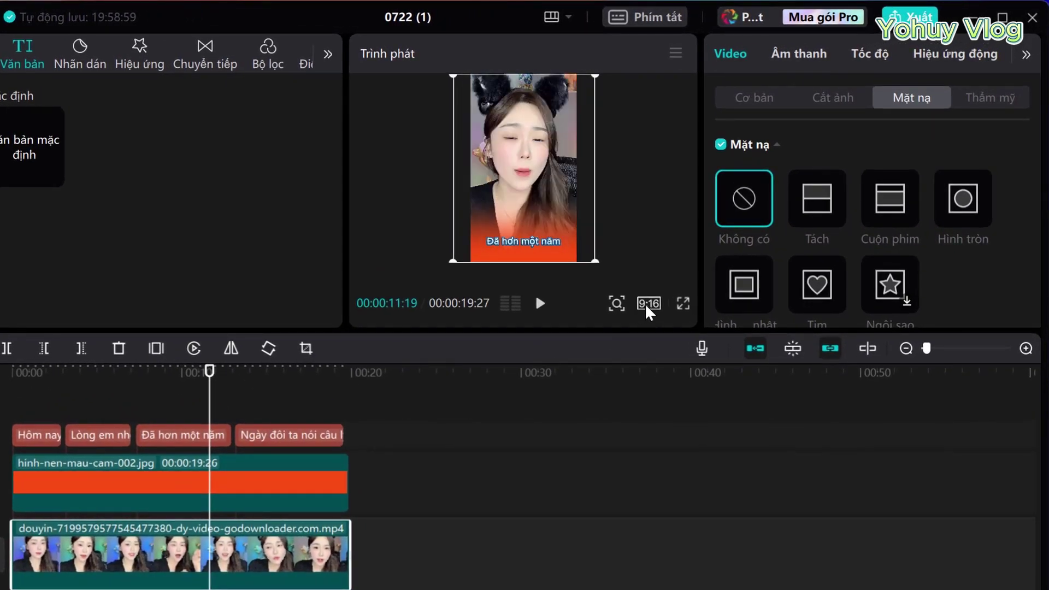
Change the project's aspect ratio to 16:9.
click(647, 304)
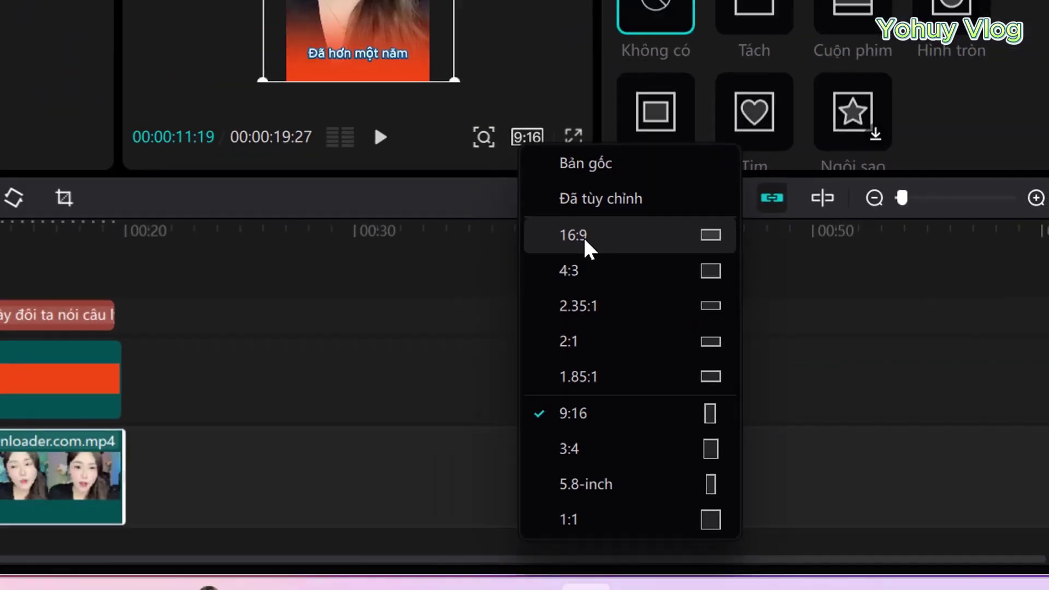
click(469, 170)
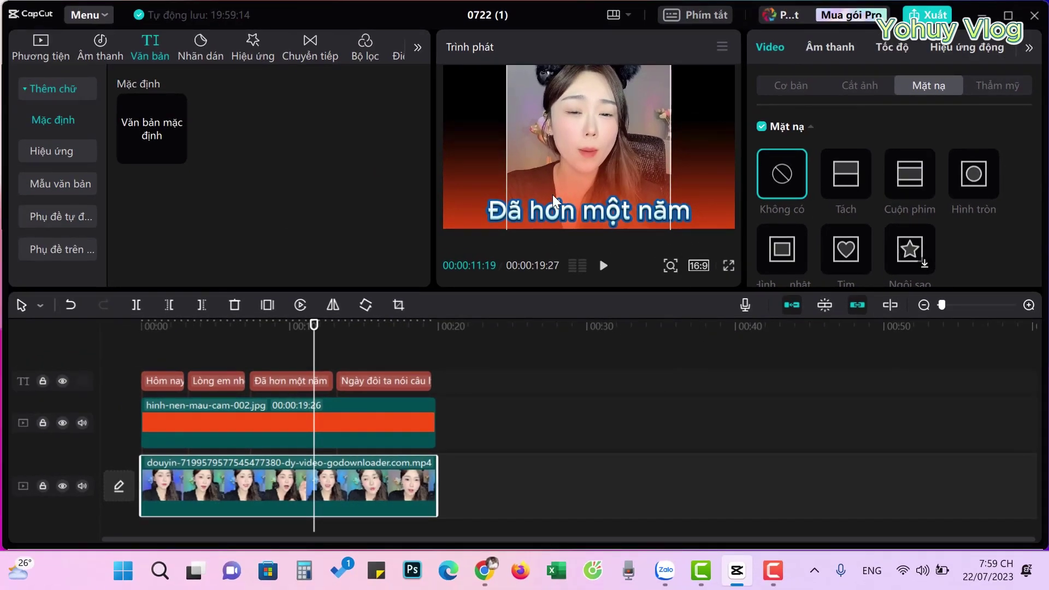
click(511, 210)
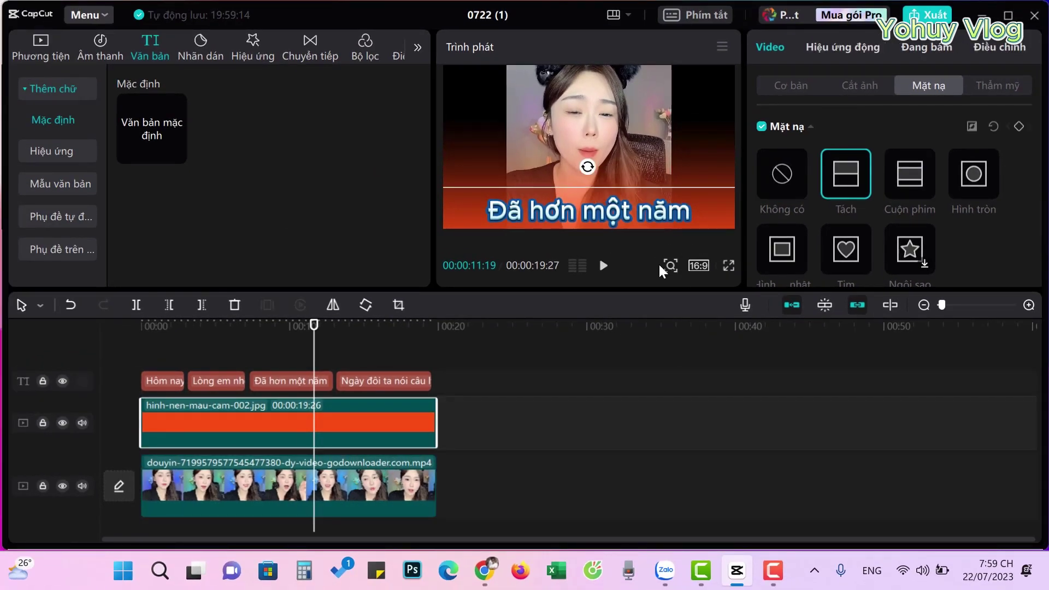
Scale the main video down to 100% so its full height fits inside the 16:9 frame.
click(670, 265)
drag(639, 293, 622, 295)
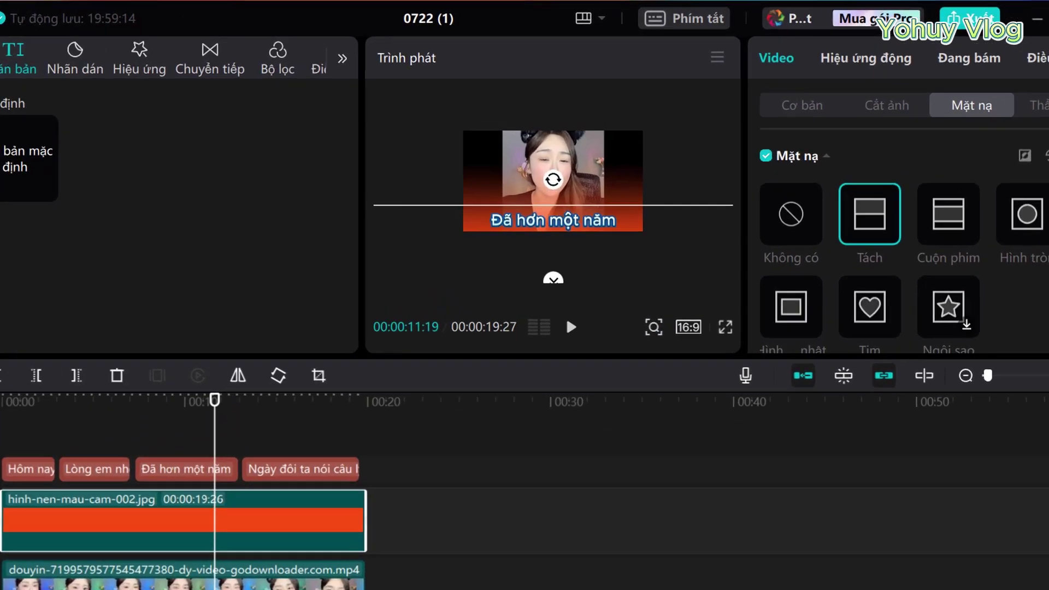
click(510, 246)
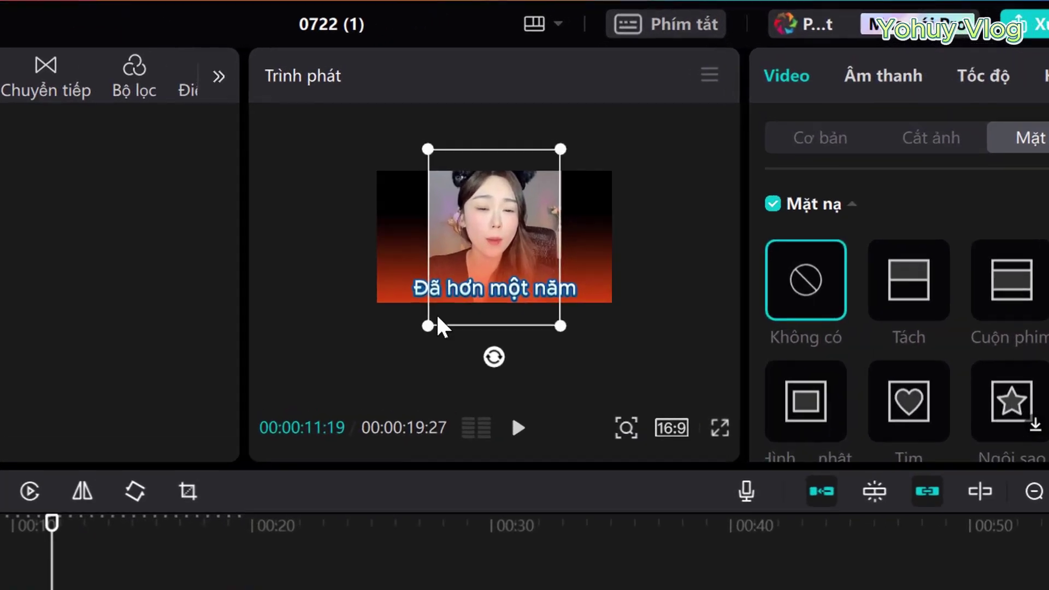
drag(501, 250, 503, 236)
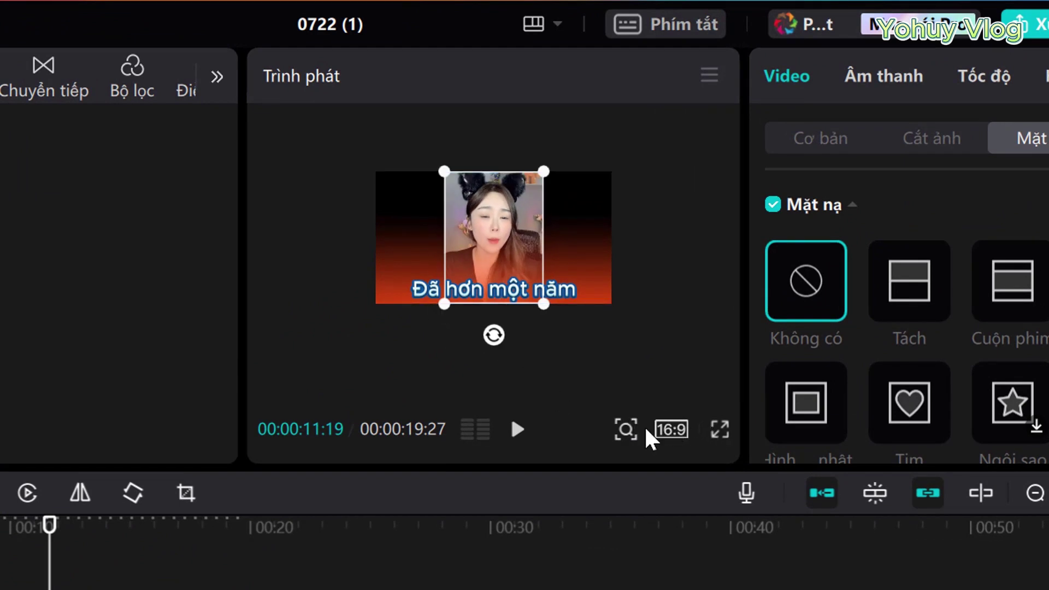
click(625, 430)
drag(561, 474, 576, 475)
Set the main video's background (Nền) type to Blur (Mờ) in its basic settings.
click(629, 305)
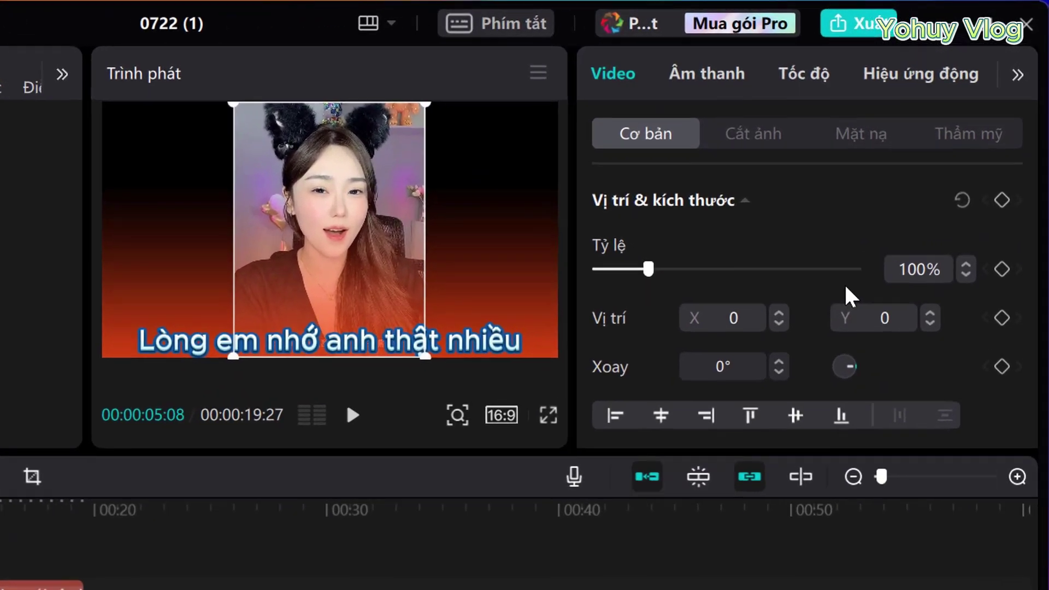
scroll(924, 193, down, 2)
scroll(854, 303, down, 1)
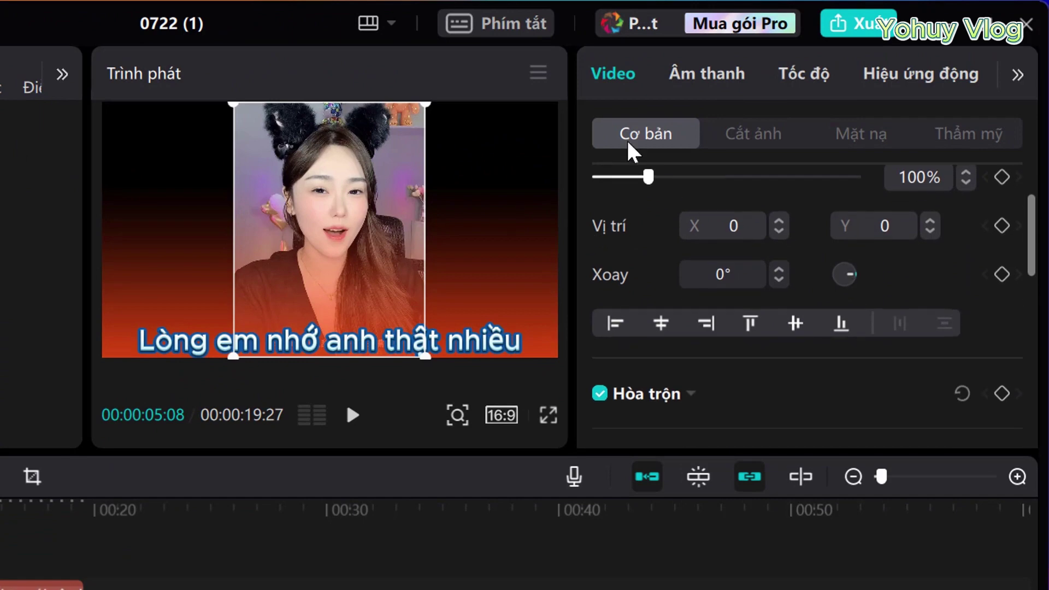
scroll(781, 311, down, 8)
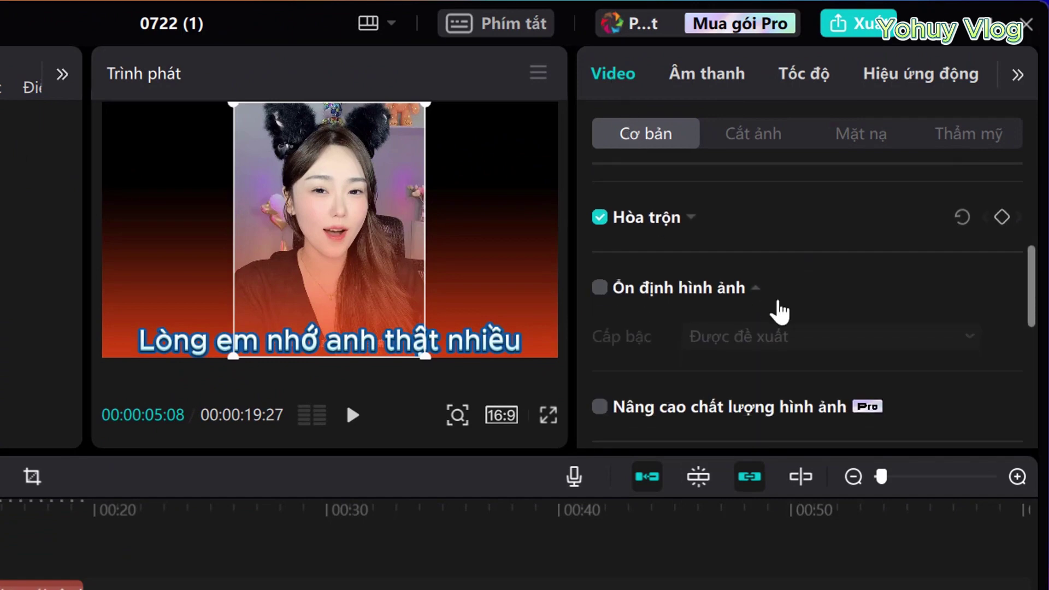
scroll(687, 262, up, 10)
scroll(687, 261, down, 10)
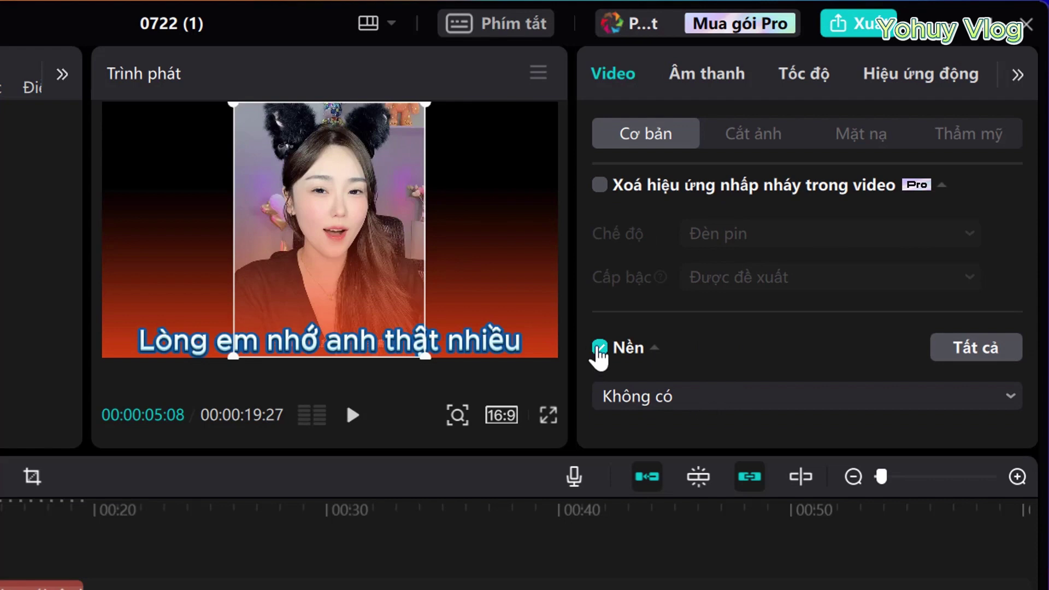
click(599, 348)
click(600, 349)
click(685, 404)
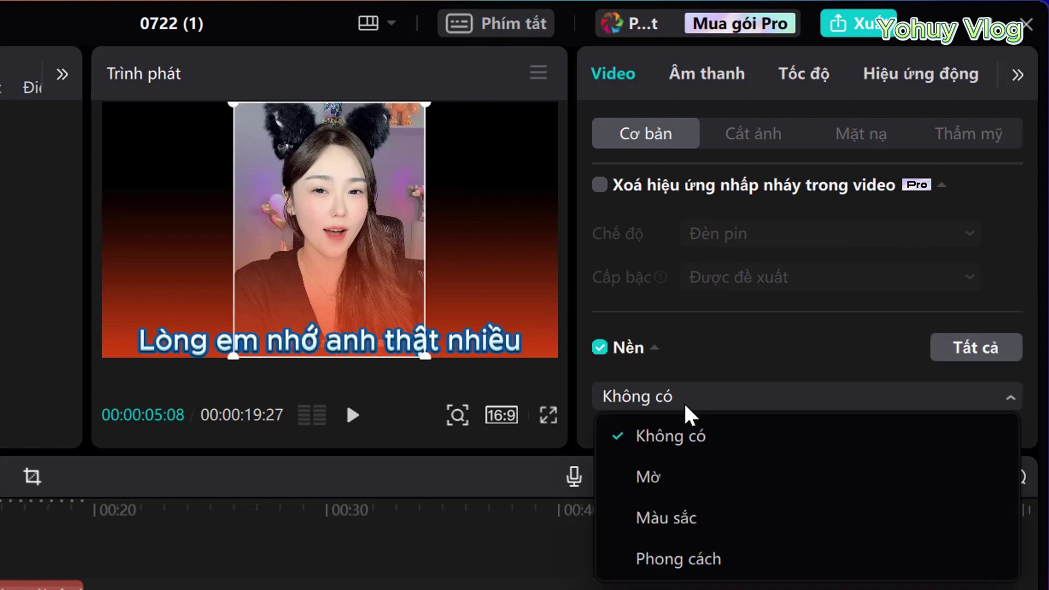
click(651, 479)
Try the four blur levels for the background in turn, ending on the strongest one.
scroll(727, 434, down, 2)
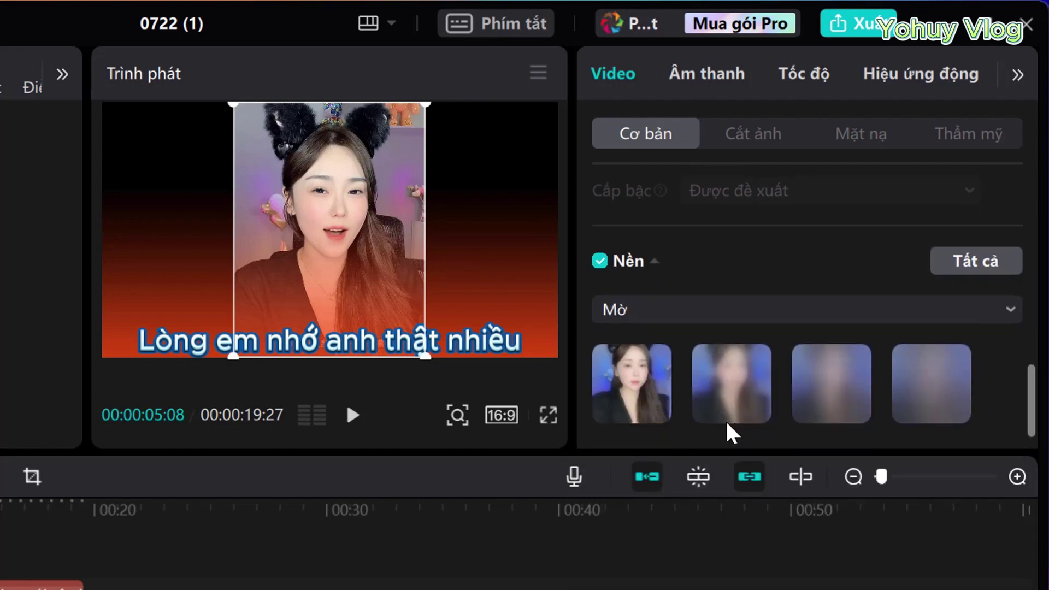
scroll(730, 432, down, 1)
click(627, 368)
click(723, 358)
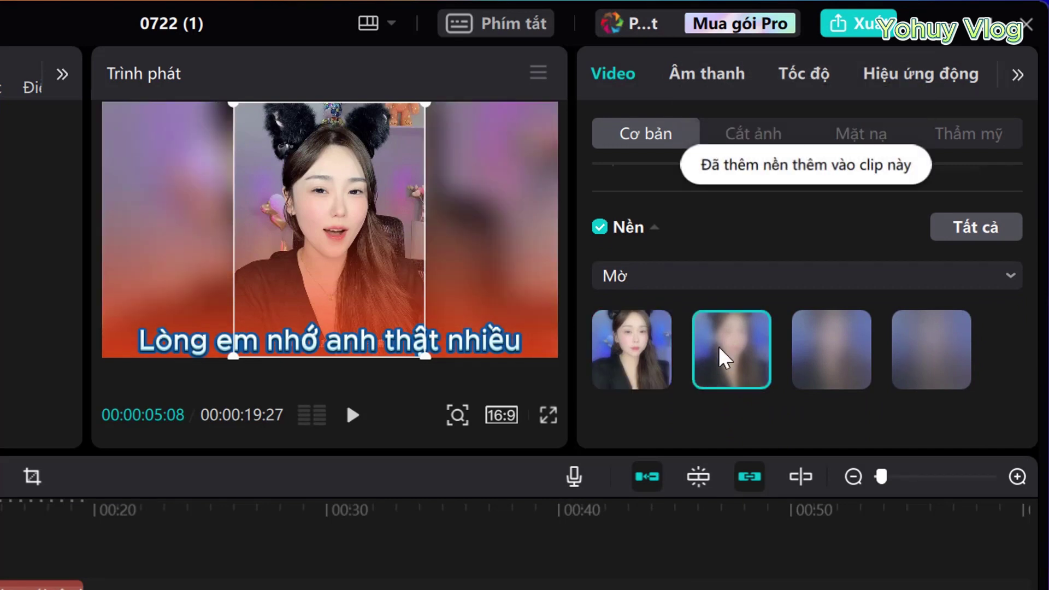
click(845, 364)
click(929, 366)
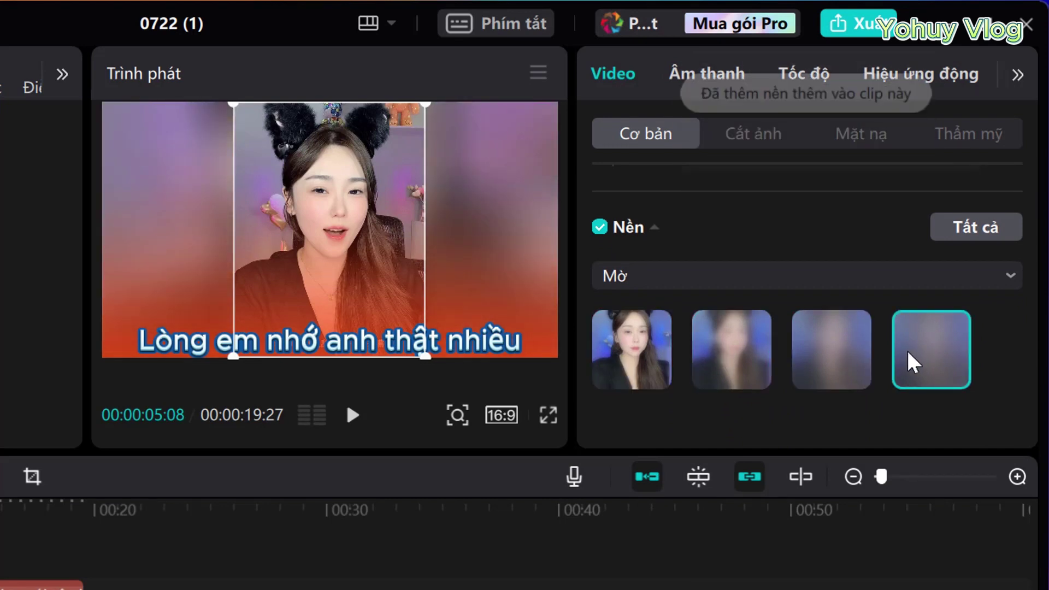
Set the main video's background blur to the third level and play a short stretch to preview it.
click(821, 367)
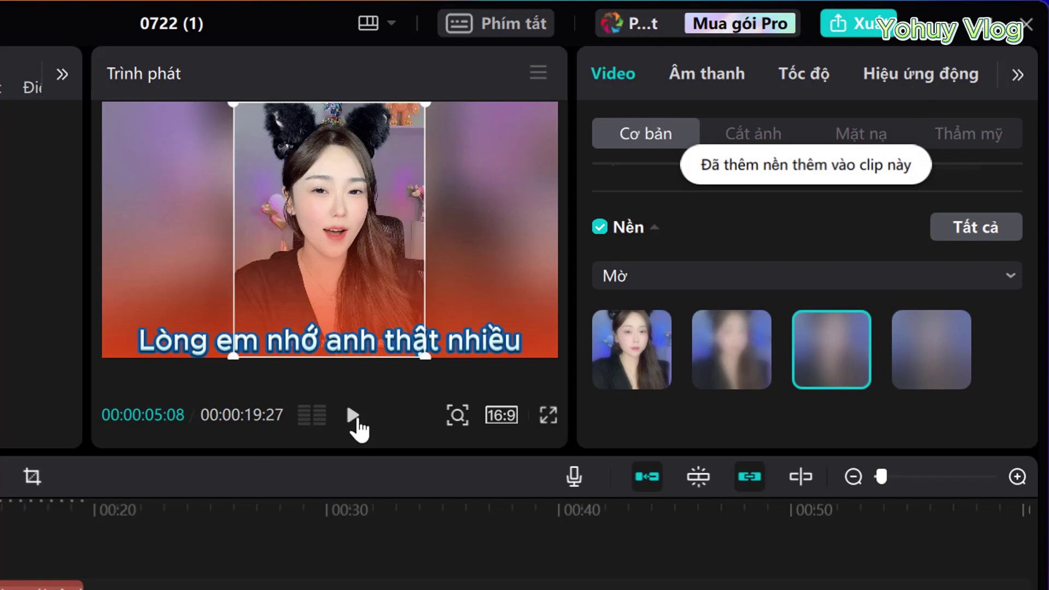
click(353, 416)
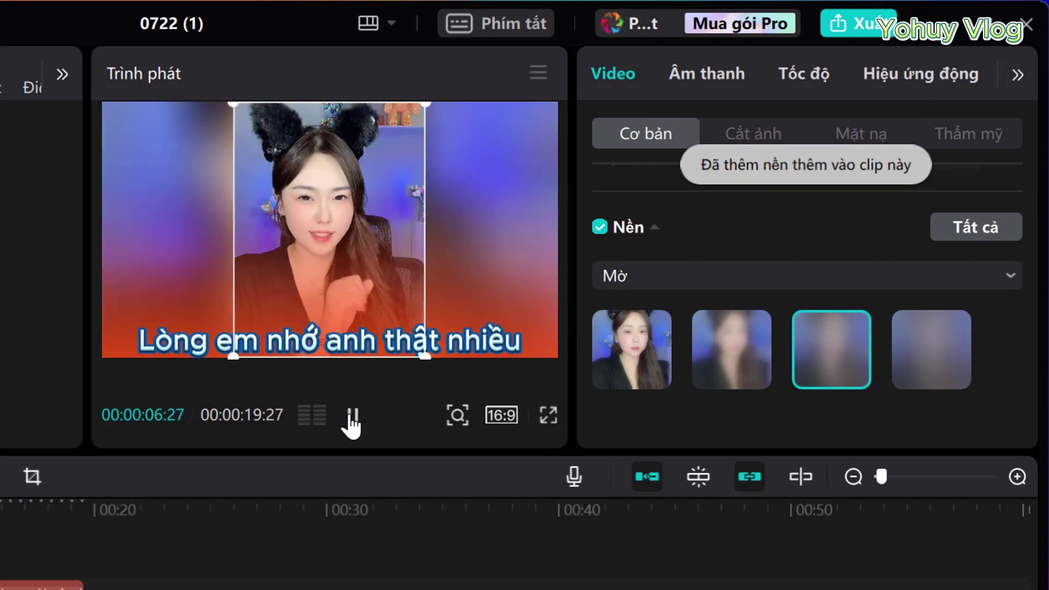
click(352, 416)
Switch the background (Nền) type to Color (Màu sắc) and try blue, yellow and pink swatches behind the main video.
click(616, 276)
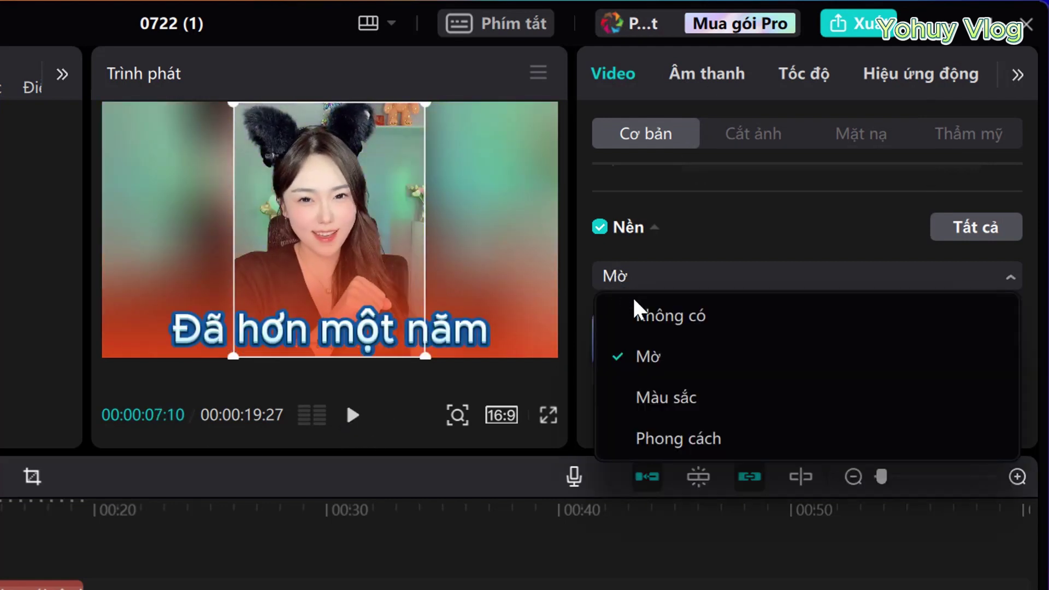
click(658, 397)
scroll(751, 350, down, 1)
scroll(751, 349, down, 2)
click(664, 350)
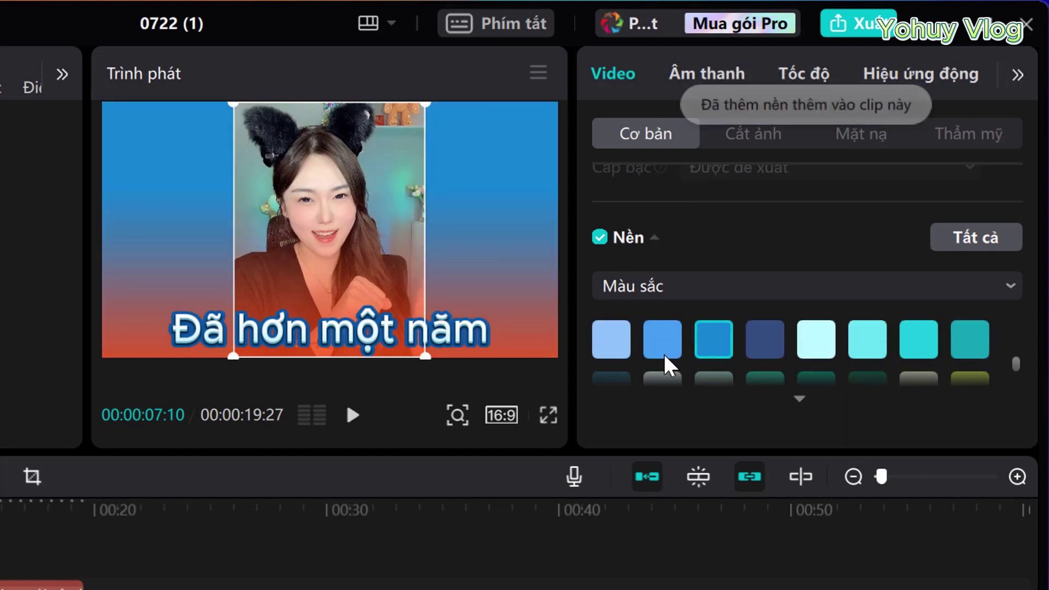
scroll(763, 358, down, 1)
click(763, 339)
click(704, 341)
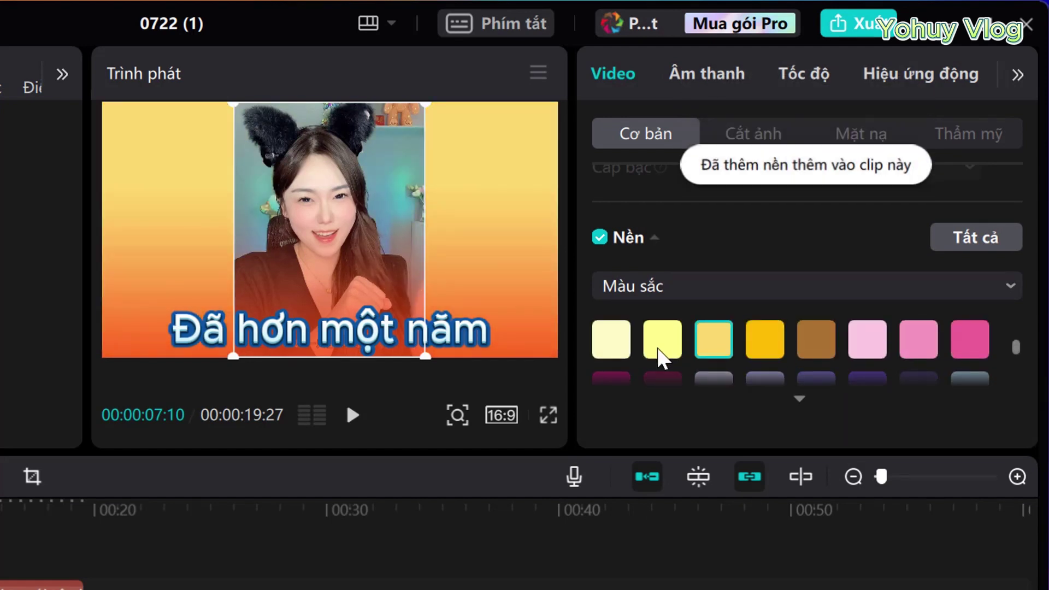
Switch the background type to Style (Phong cách) and apply the cream pattern with pink flowers and yellow ornaments.
click(633, 286)
click(634, 408)
scroll(780, 351, down, 3)
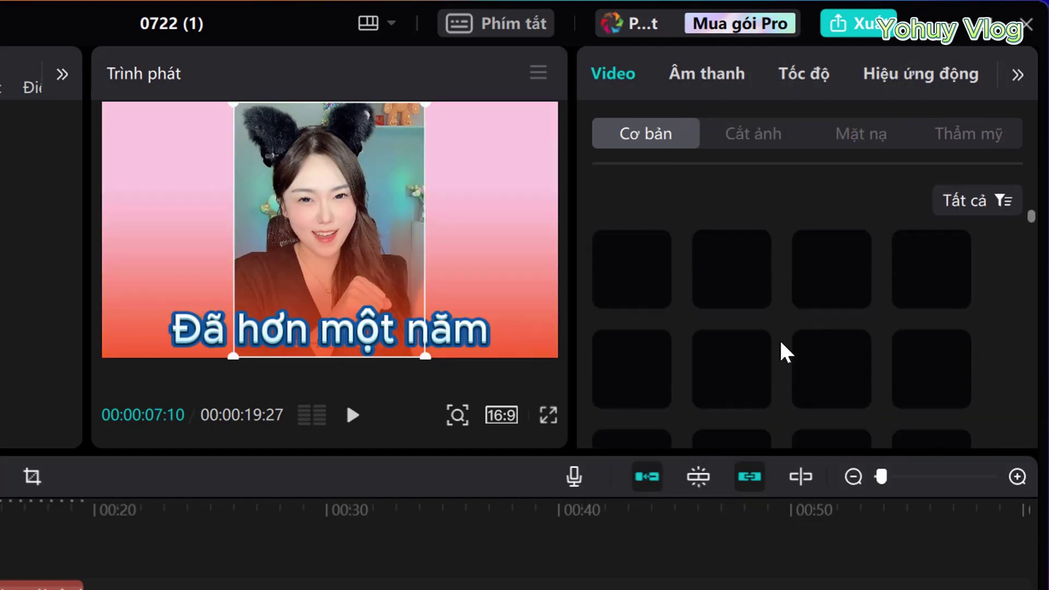
scroll(806, 325, down, 2)
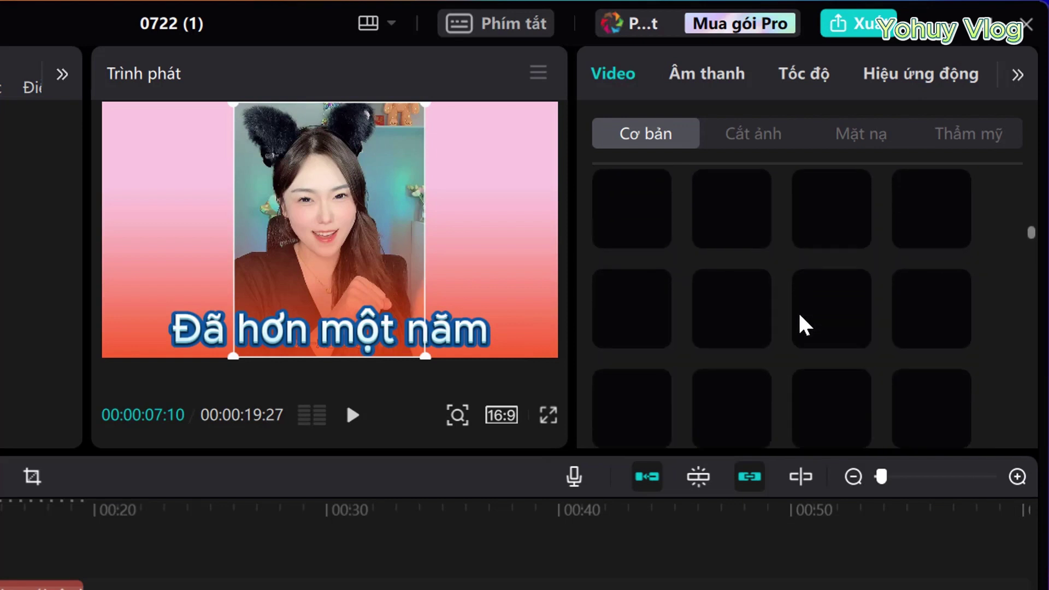
scroll(800, 312, up, 2)
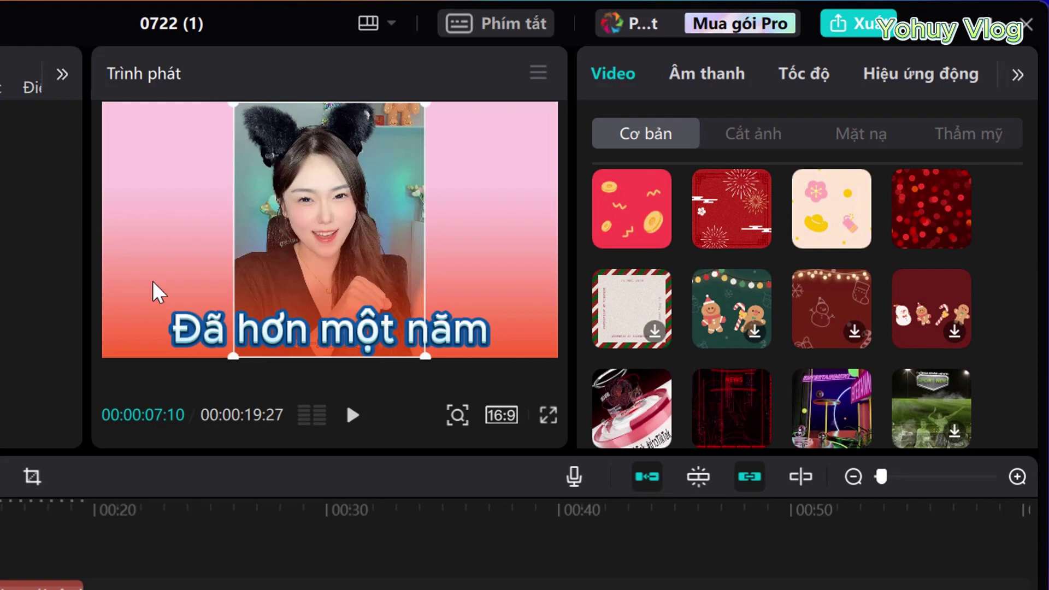
click(793, 232)
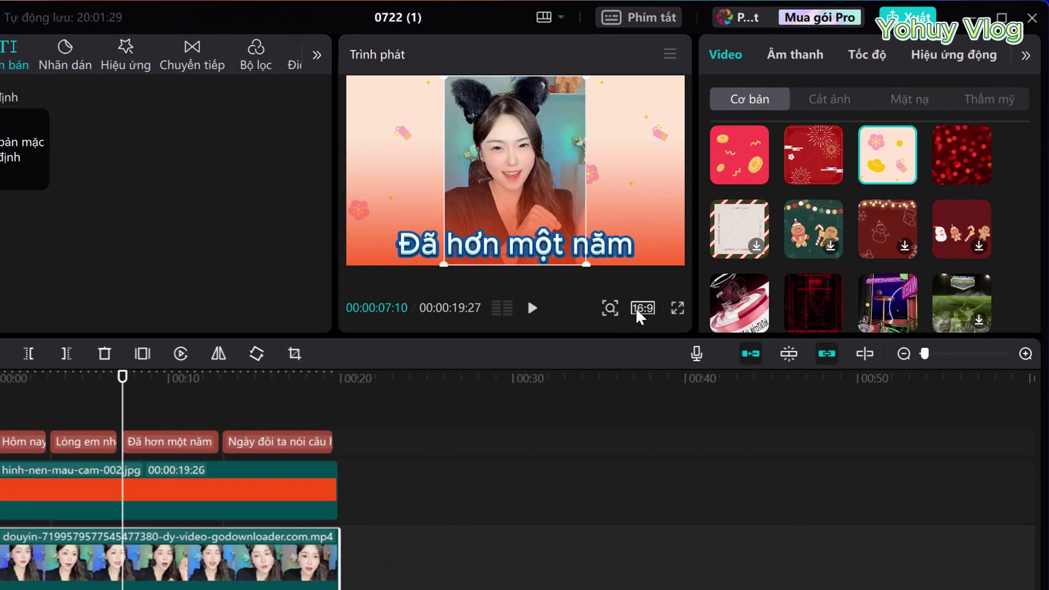
Change the project's aspect ratio to 9:16 and enlarge the main video until it fills the whole vertical frame.
click(640, 309)
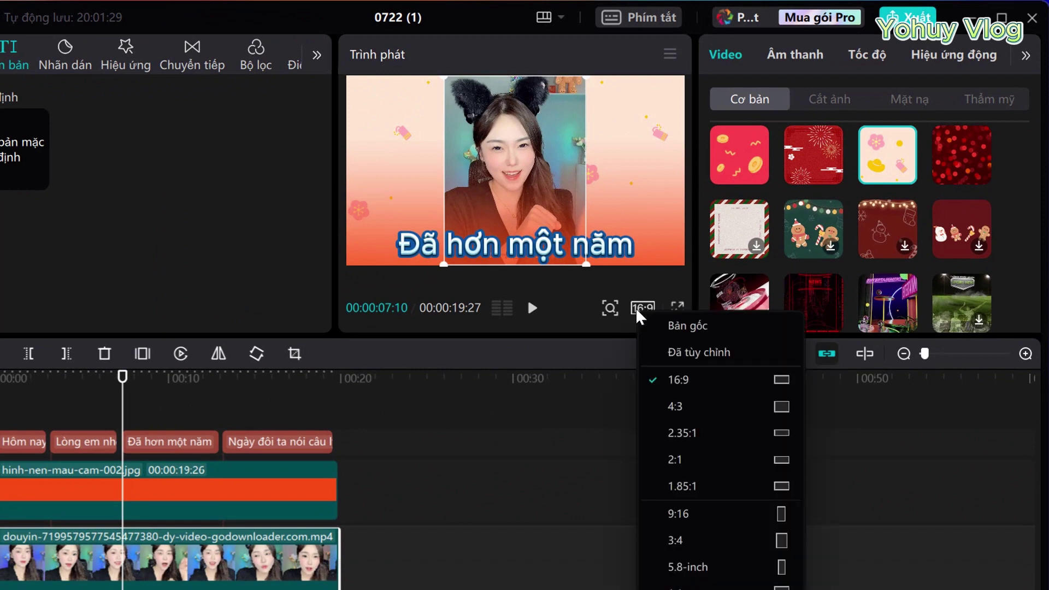
click(675, 512)
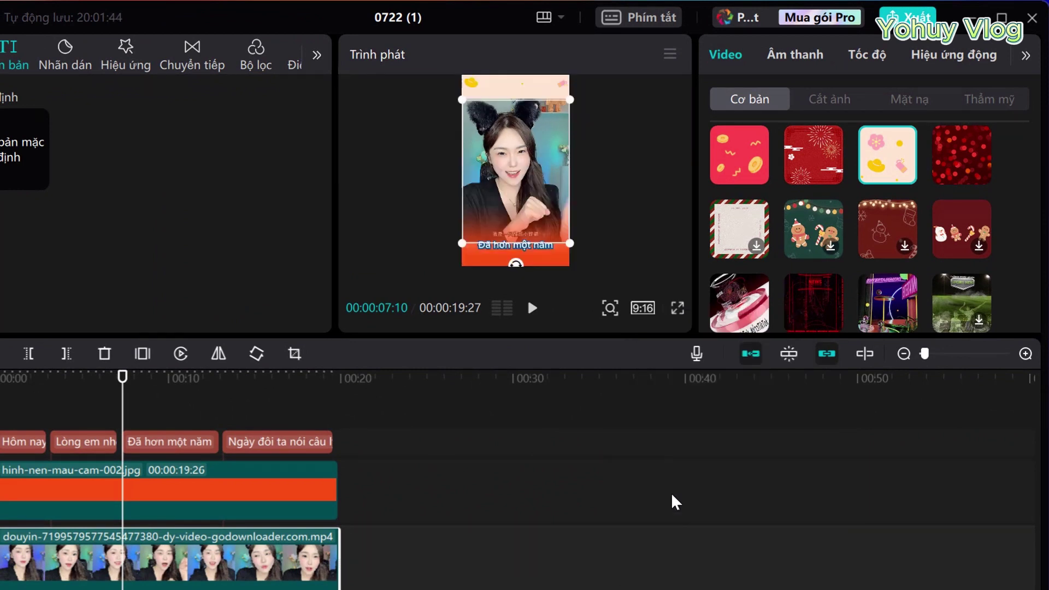
click(462, 250)
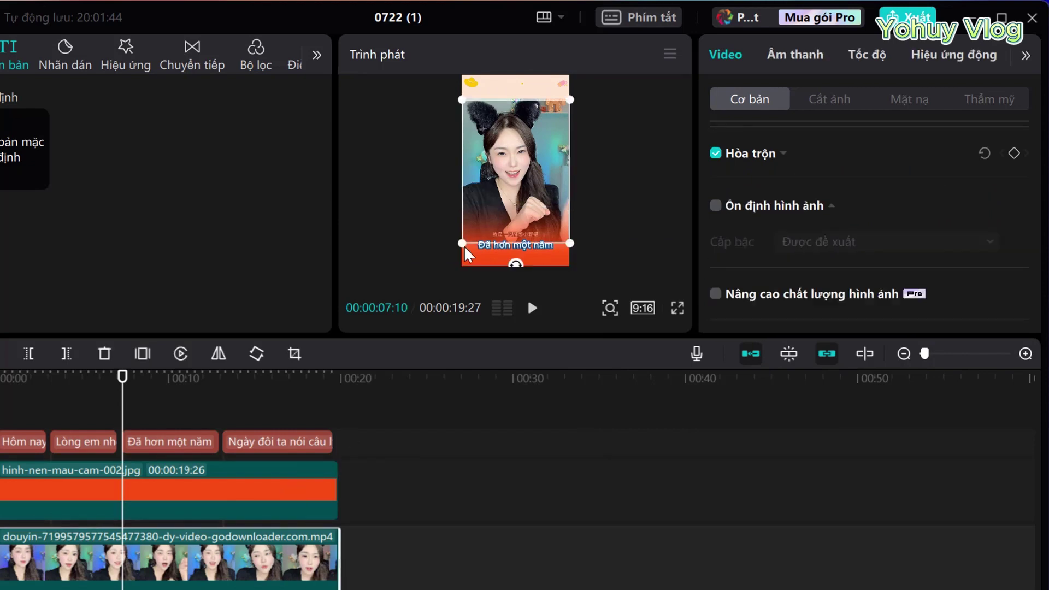
drag(462, 243, 452, 274)
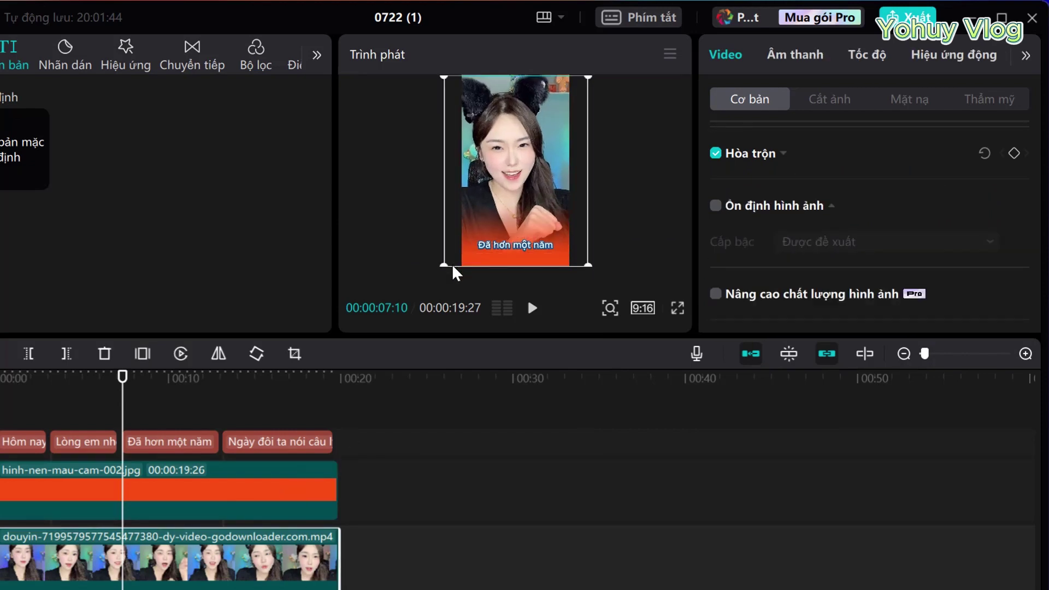
click(601, 219)
Preview the 16:9 version with the patterned background in full screen, playing it from the start.
key(ctrl+shift+f)
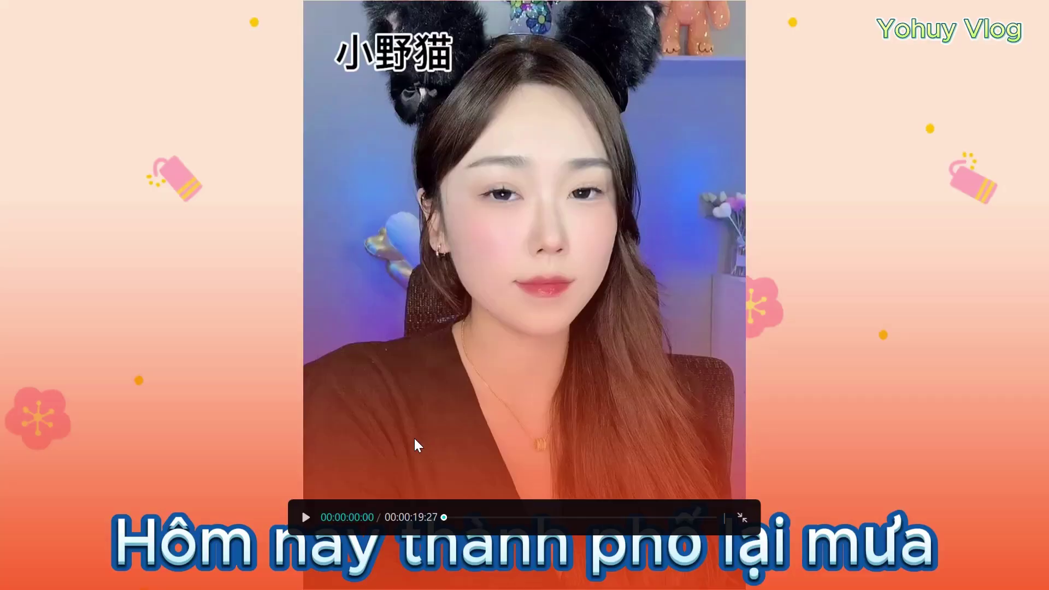
click(306, 516)
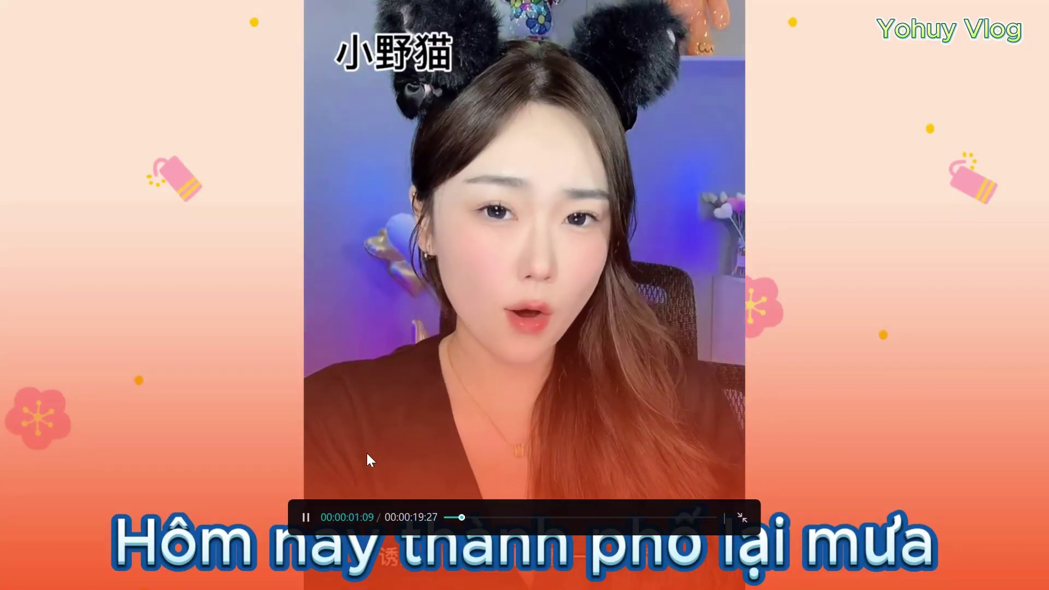